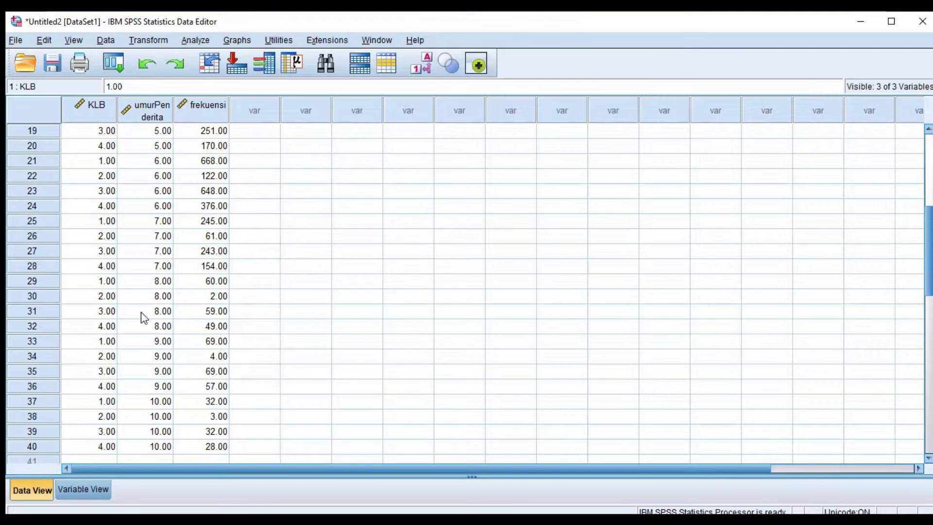
- Review the KLB and umurPenderita category codes in the first rows of the dataset
scroll(141, 312, up, 6)
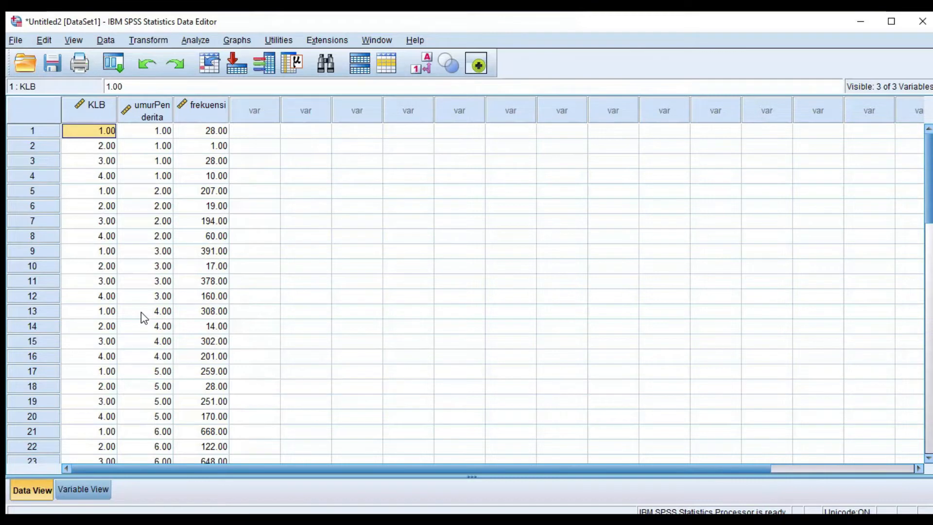
click(132, 132)
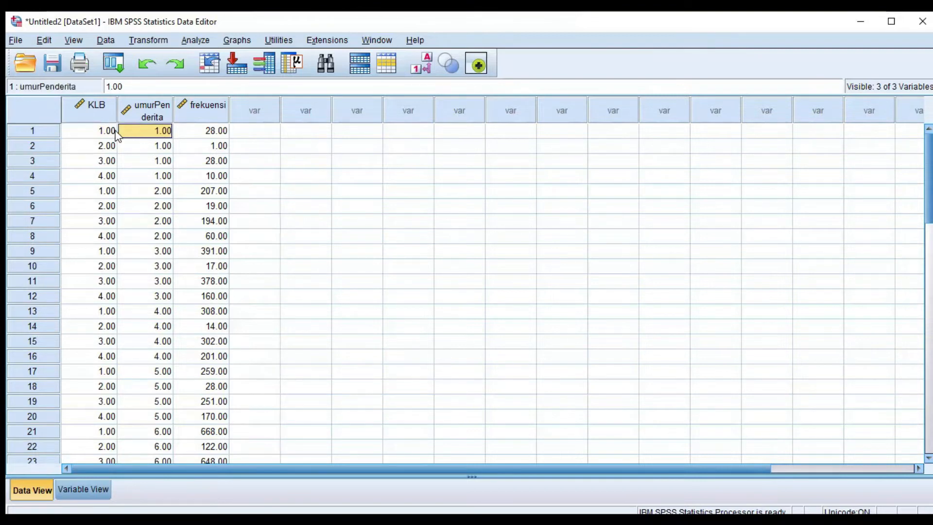
click(115, 131)
key(Down)
key(Down)
key(Down)
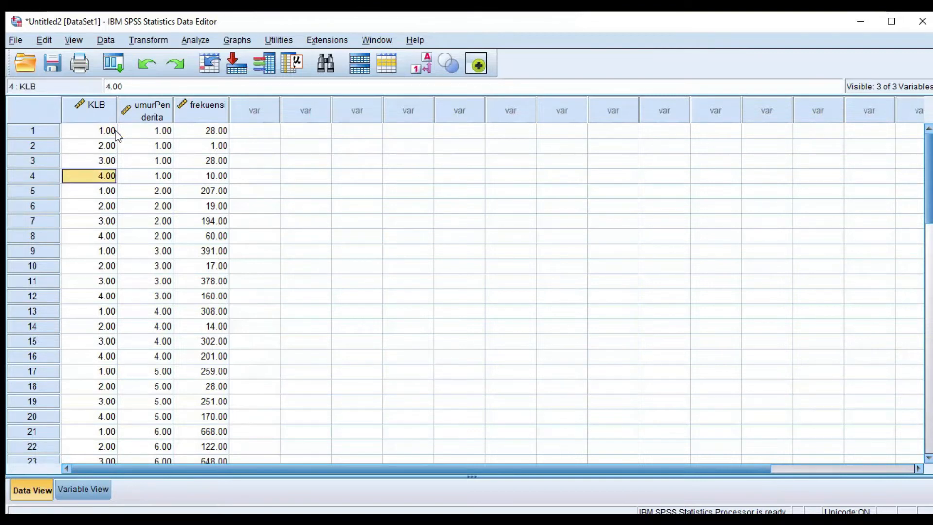
key(Down)
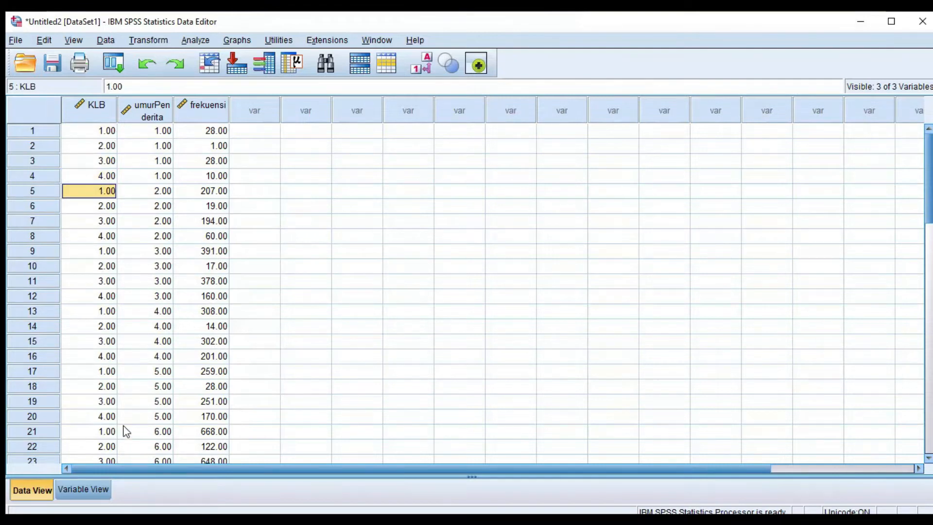
- Check the value labels defined for the KLB variable
click(84, 492)
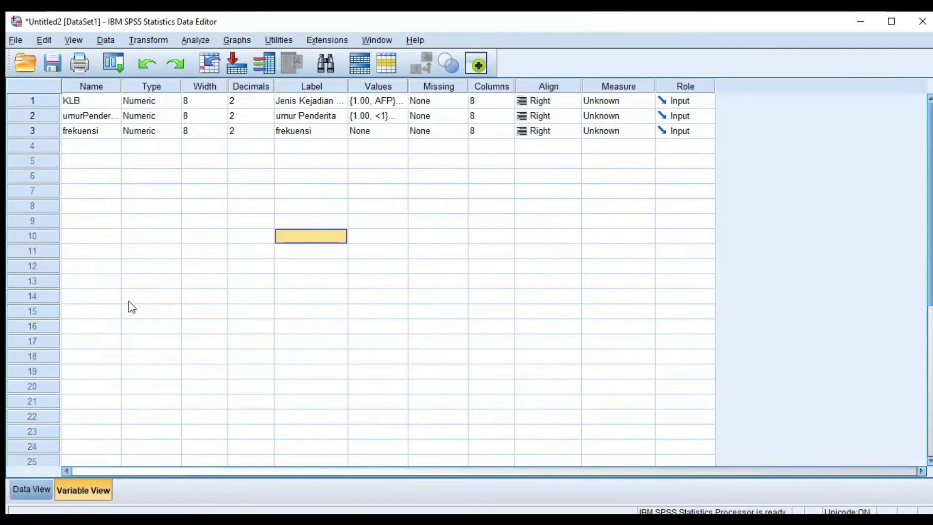
click(374, 103)
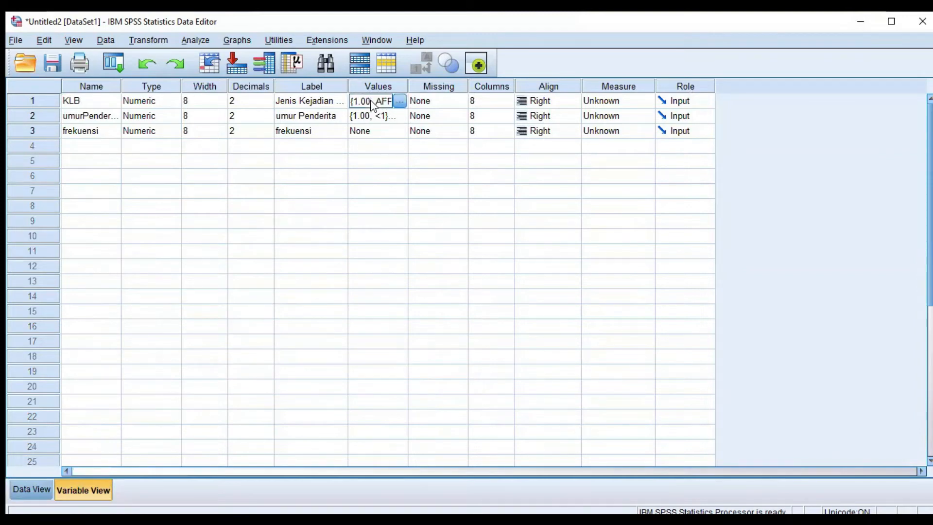
click(400, 101)
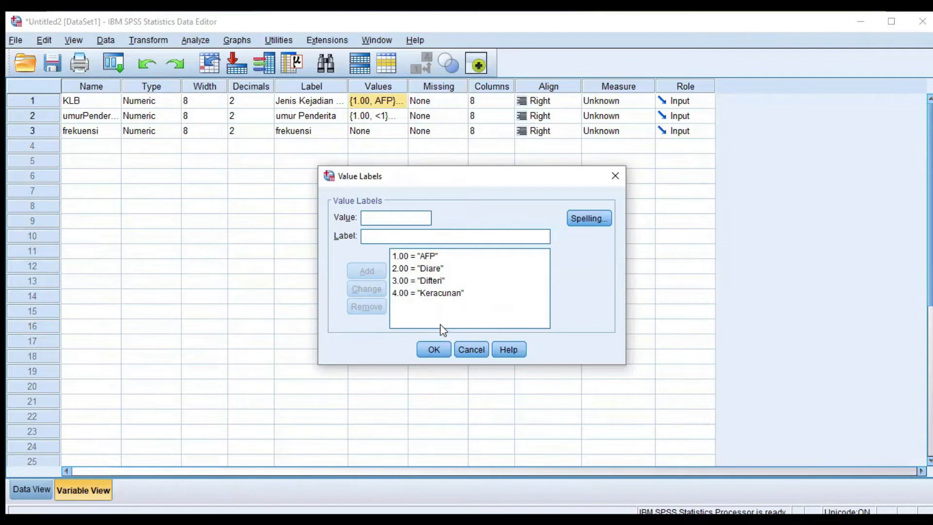
click(433, 350)
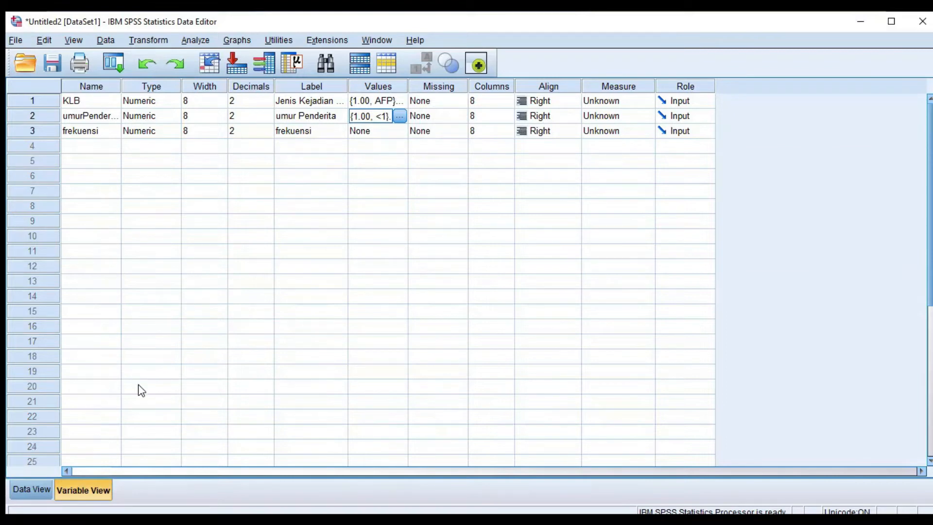
- Weight the cases by the frequency variable frekuensi
click(44, 486)
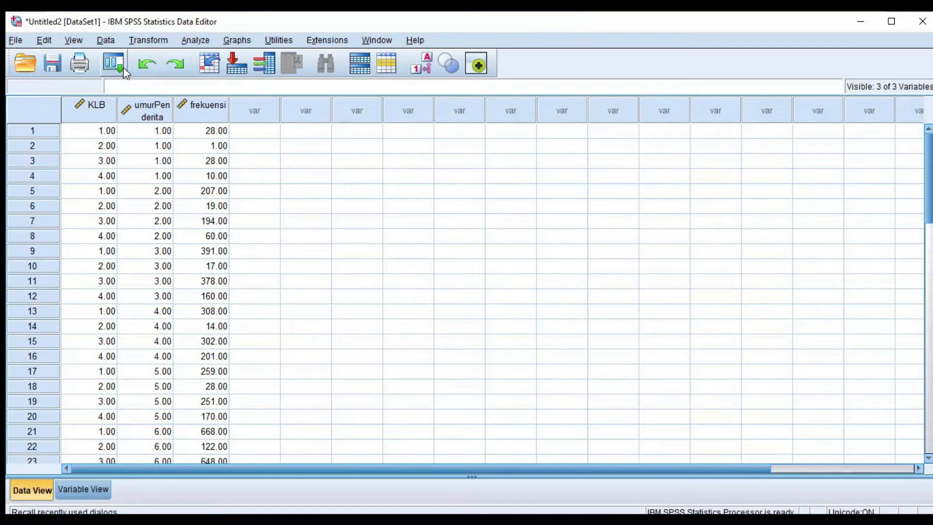
click(107, 40)
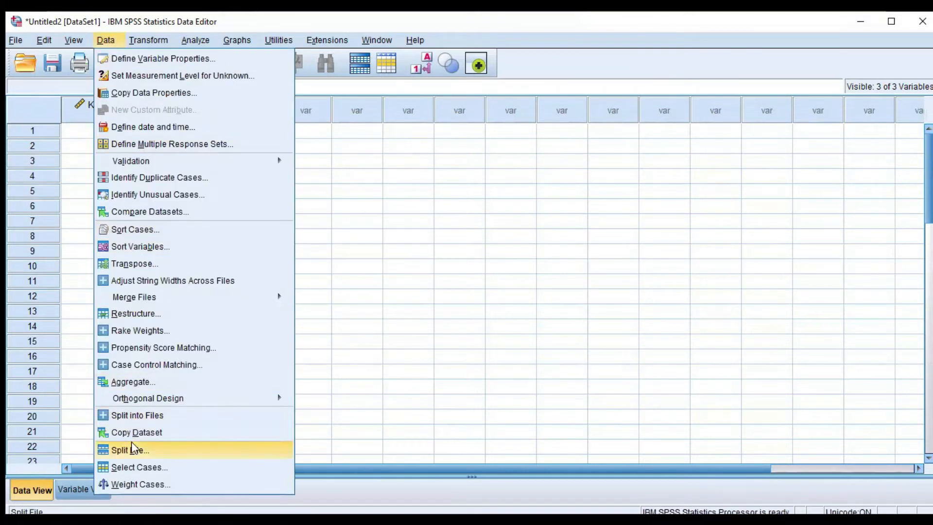
click(128, 484)
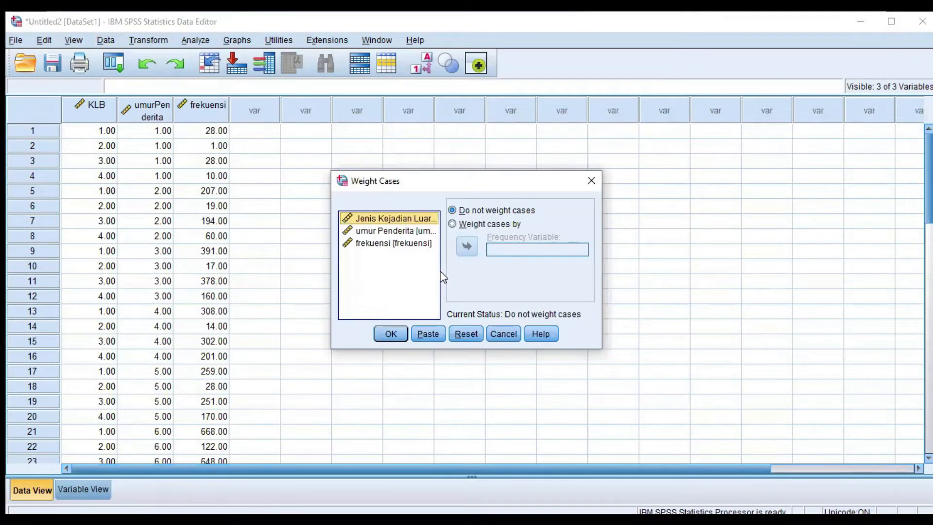
click(455, 225)
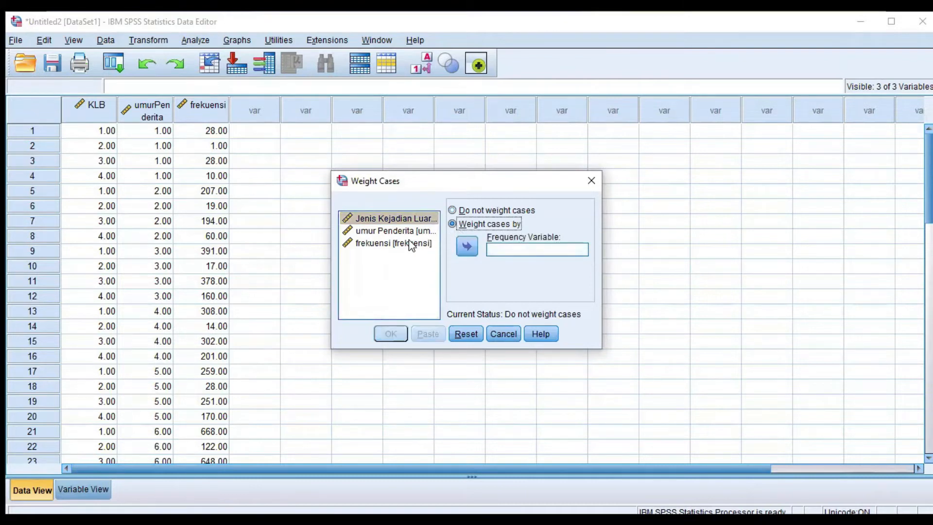
click(396, 246)
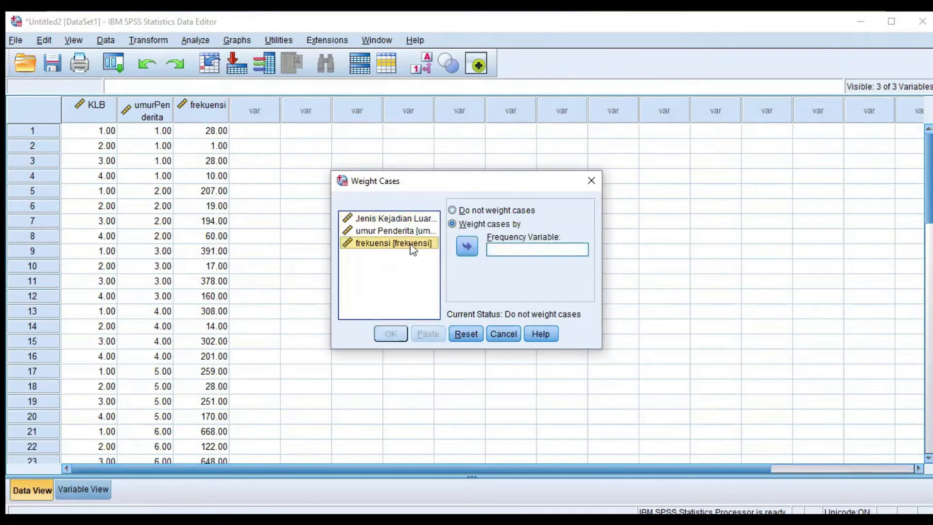
click(469, 248)
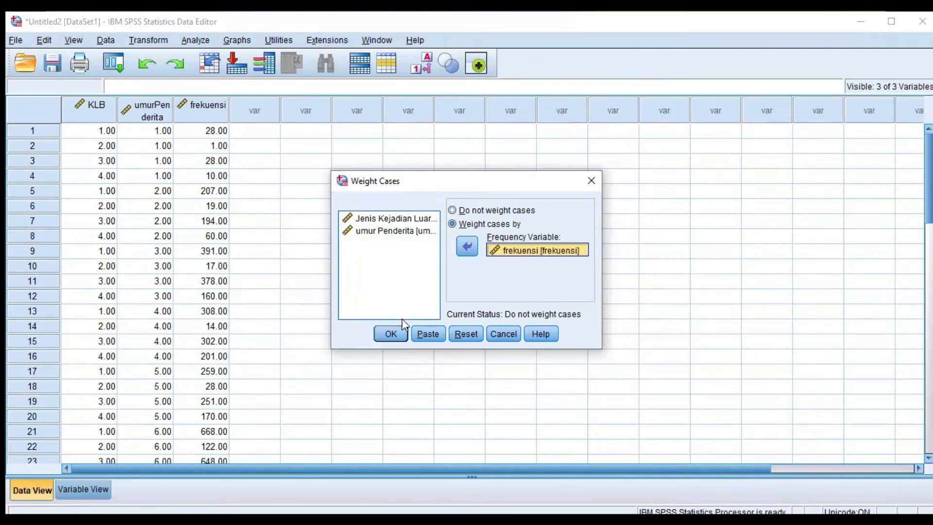
click(395, 330)
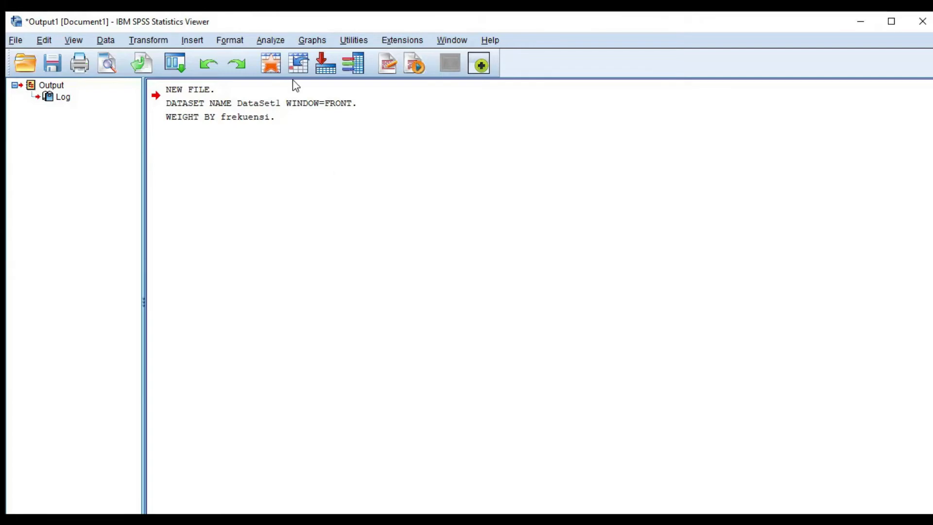
- Set up a Crosstabs analysis with Jenis Kejadian Luar Biasa as the row variable and umur Penderita as the column variable
click(267, 41)
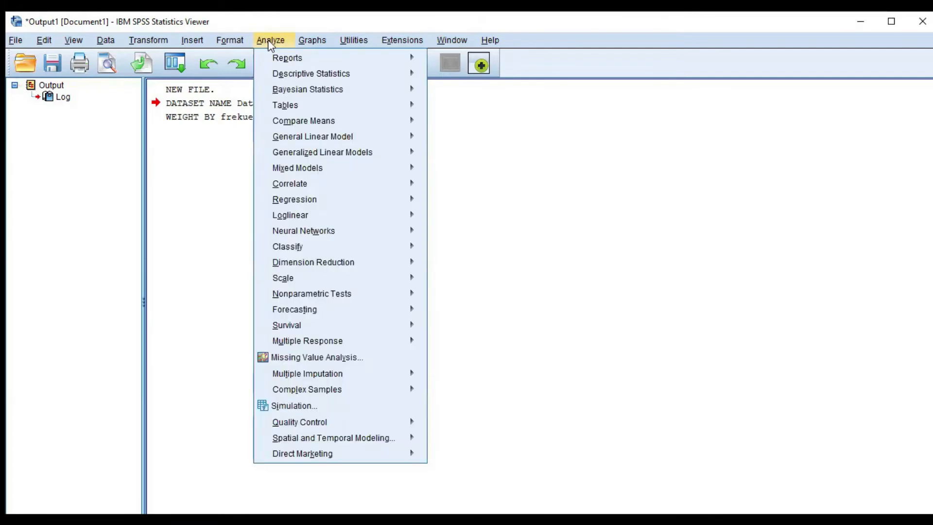
mouse_move(357, 76)
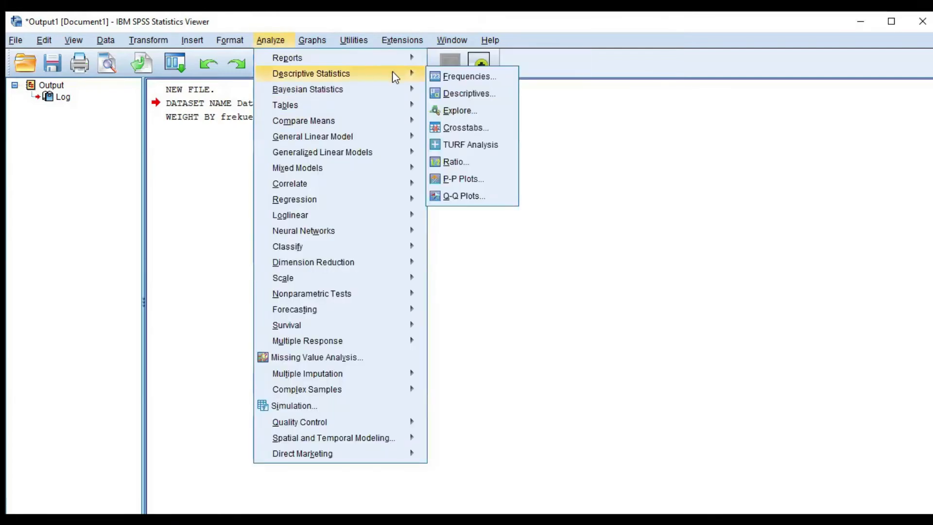
click(464, 120)
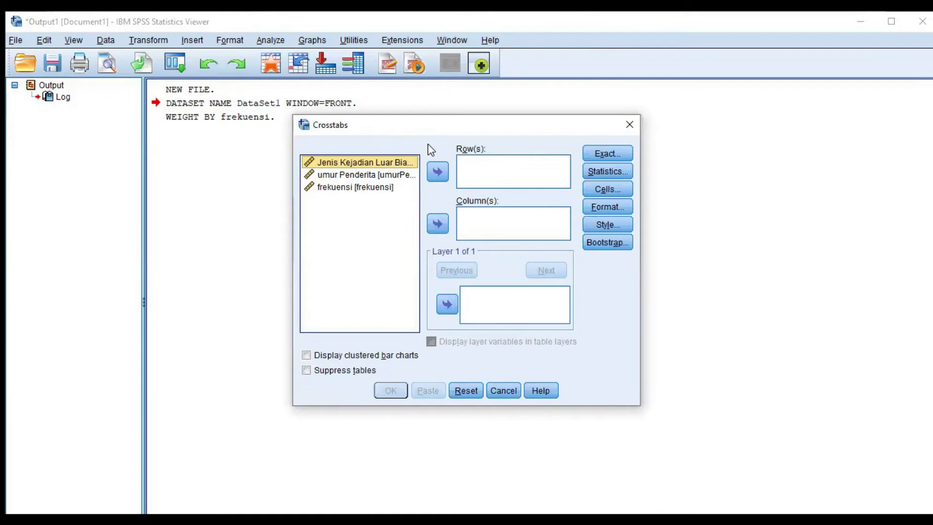
click(438, 172)
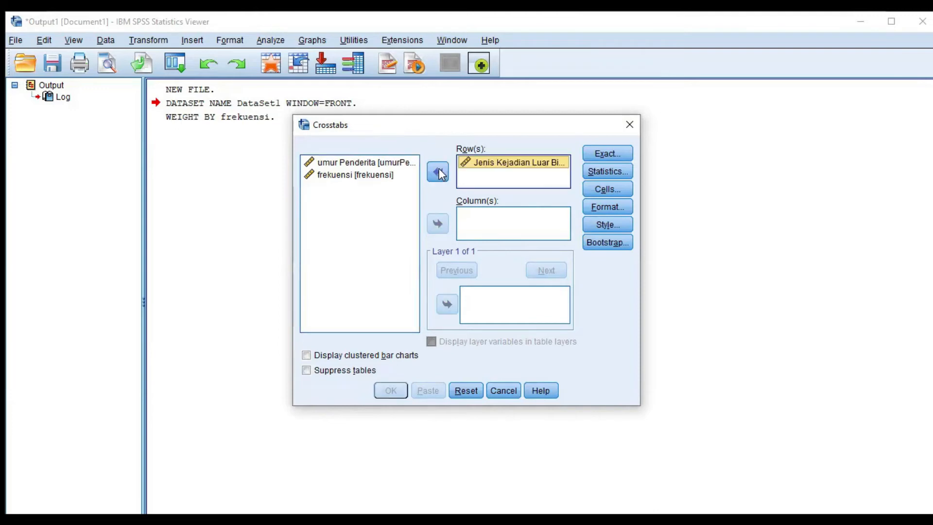
click(394, 166)
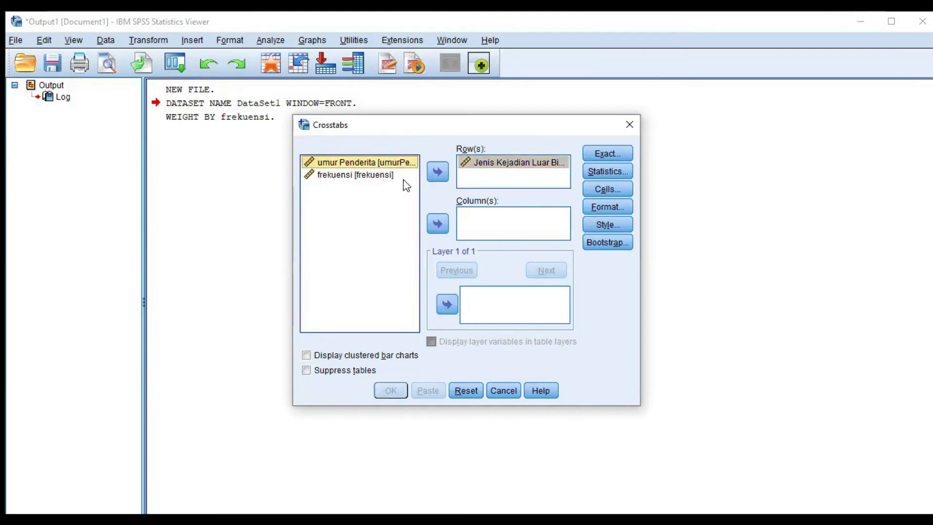
click(438, 224)
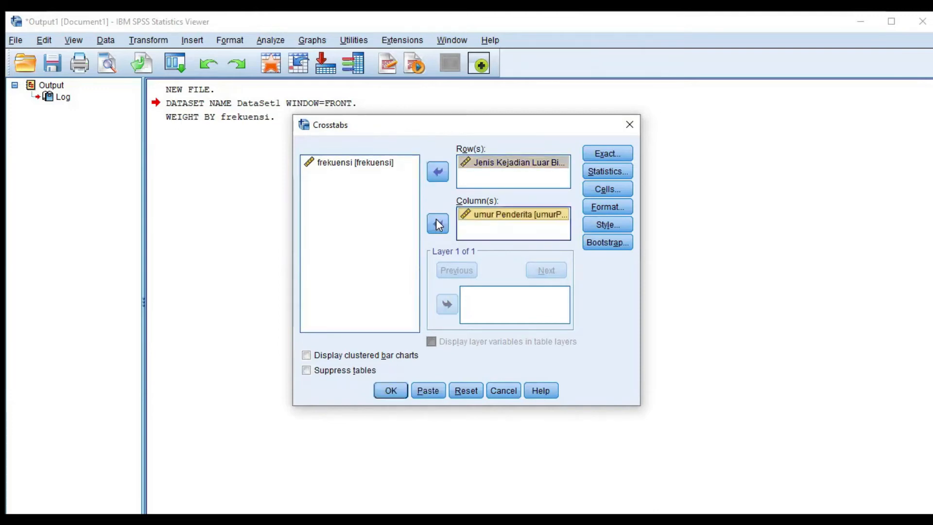
- Add the Chi-square statistic to the crosstab, run it, and inspect the chi-square test results
click(608, 173)
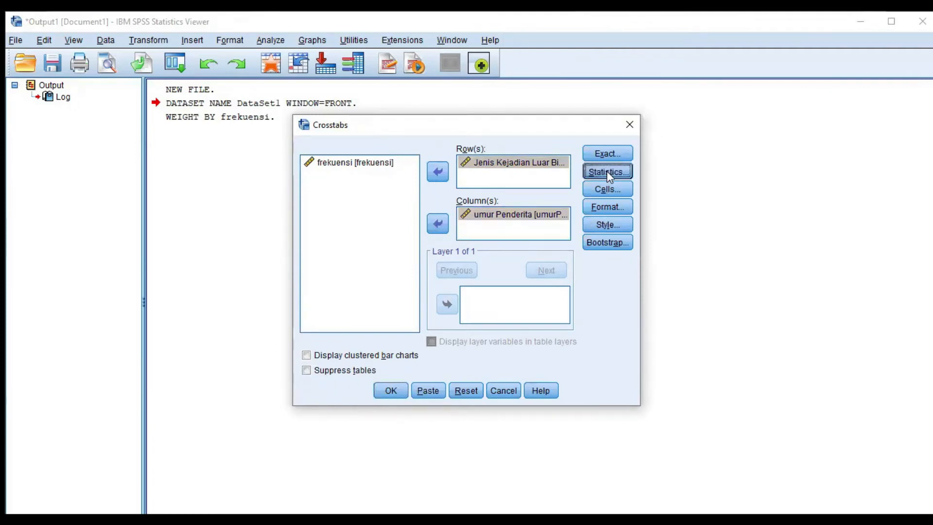
click(377, 175)
click(411, 372)
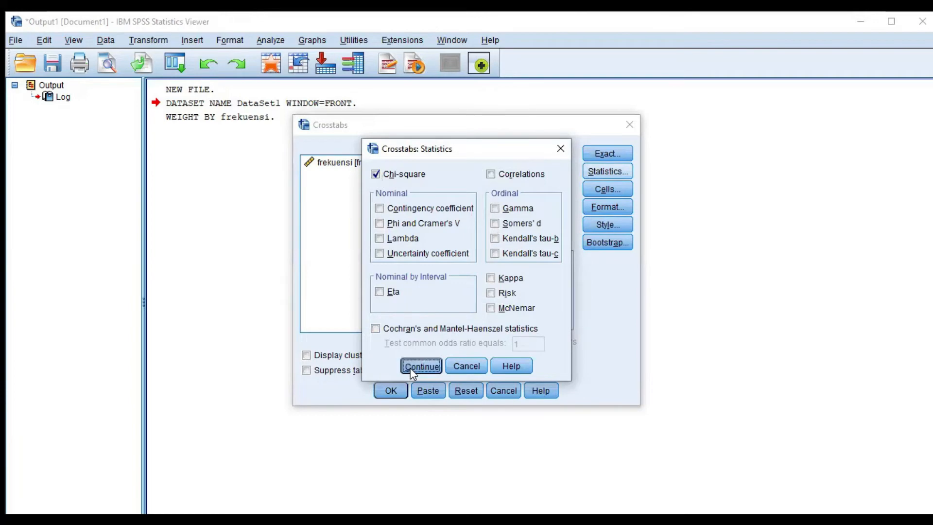
click(390, 390)
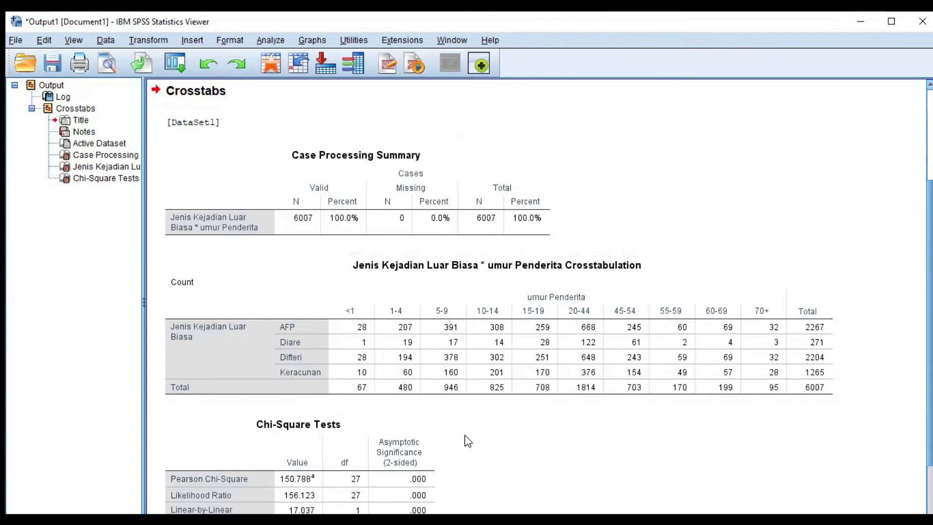
scroll(466, 441, down, 3)
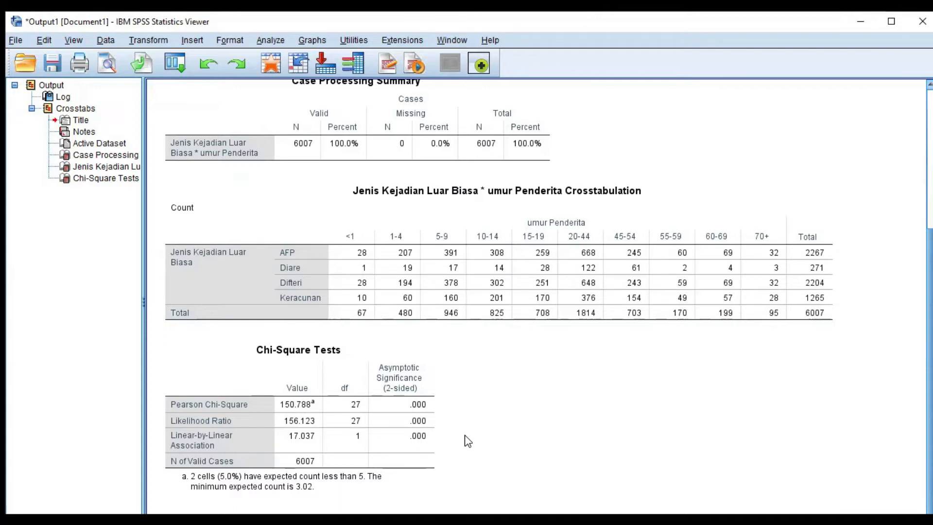
click(418, 417)
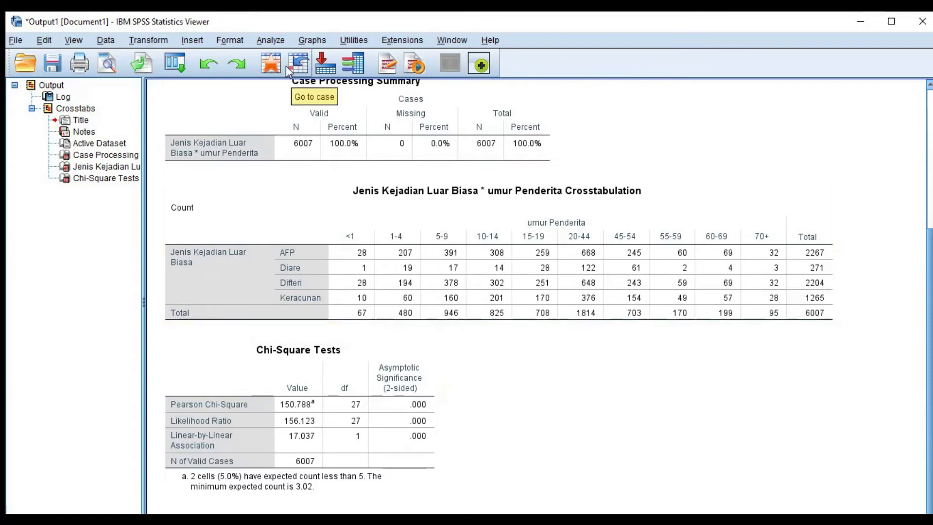
- Set up a Correspondence Analysis with KLB as the row variable and umurPenderita as the column variable
click(272, 43)
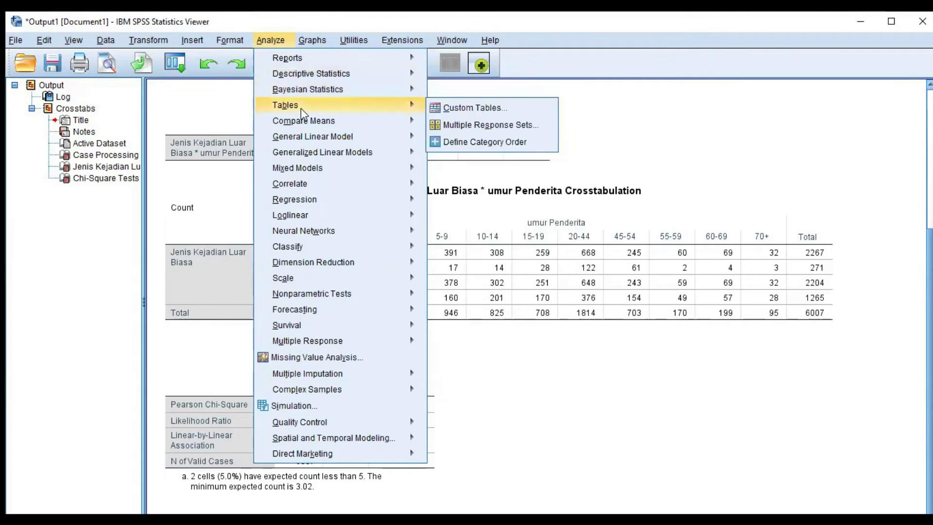
mouse_move(343, 268)
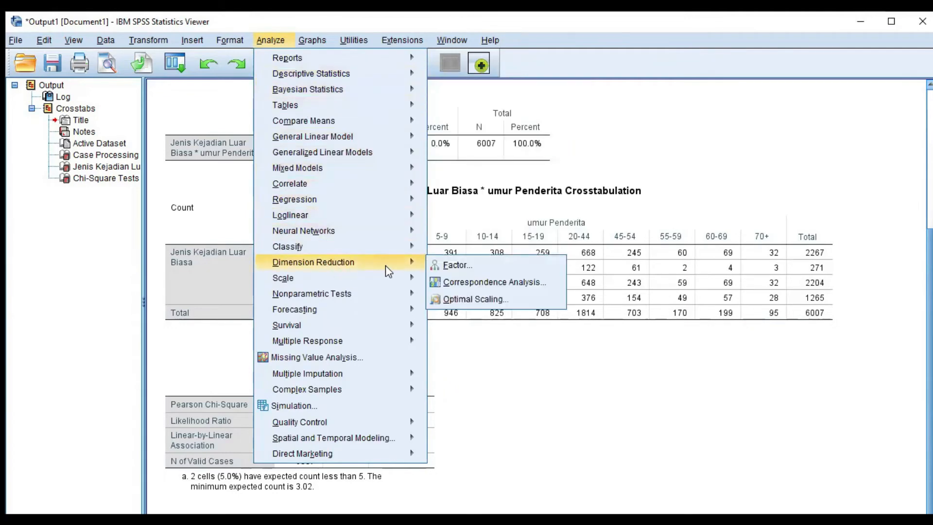
click(479, 282)
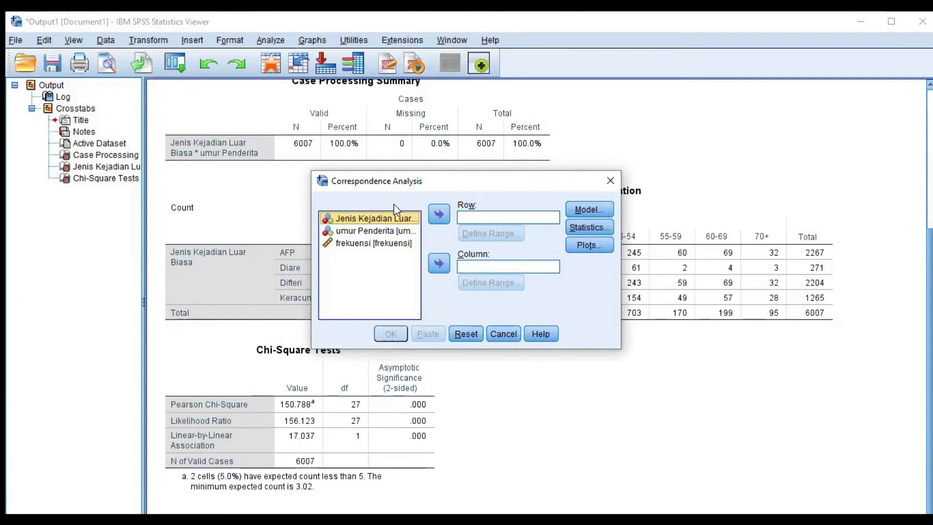
click(439, 215)
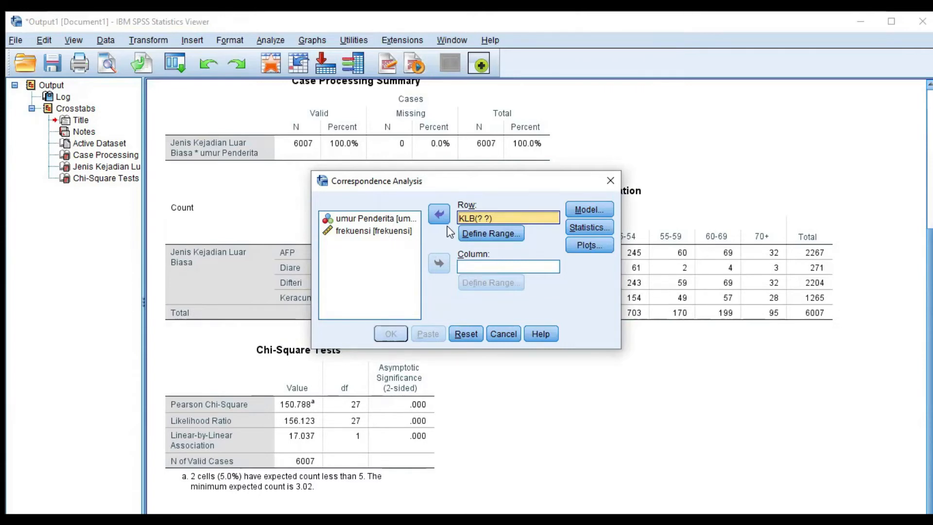
click(372, 223)
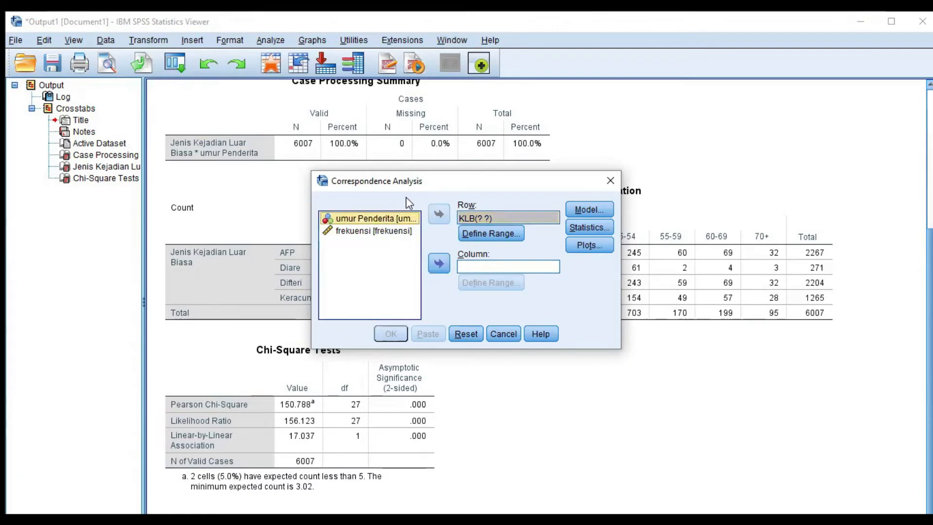
click(439, 265)
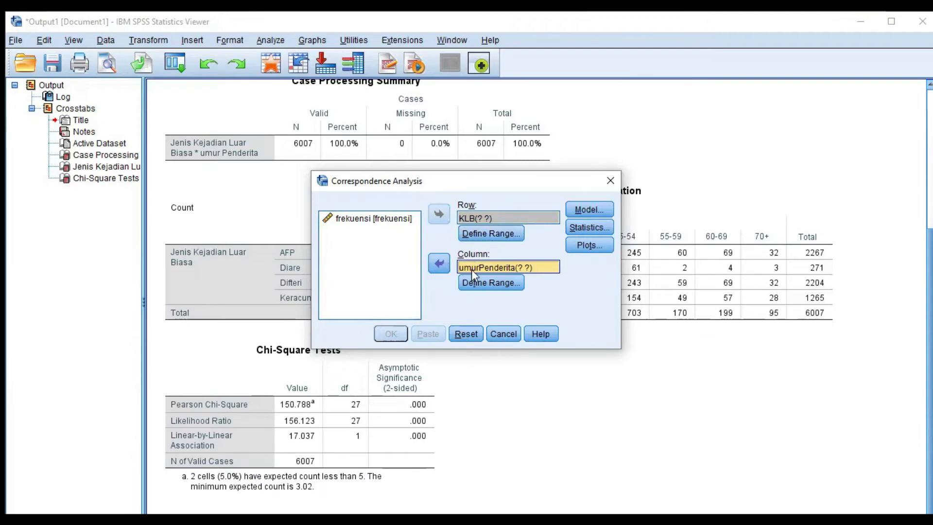
- Define the category range of the row variable KLB as minimum 1 and maximum 4
click(488, 234)
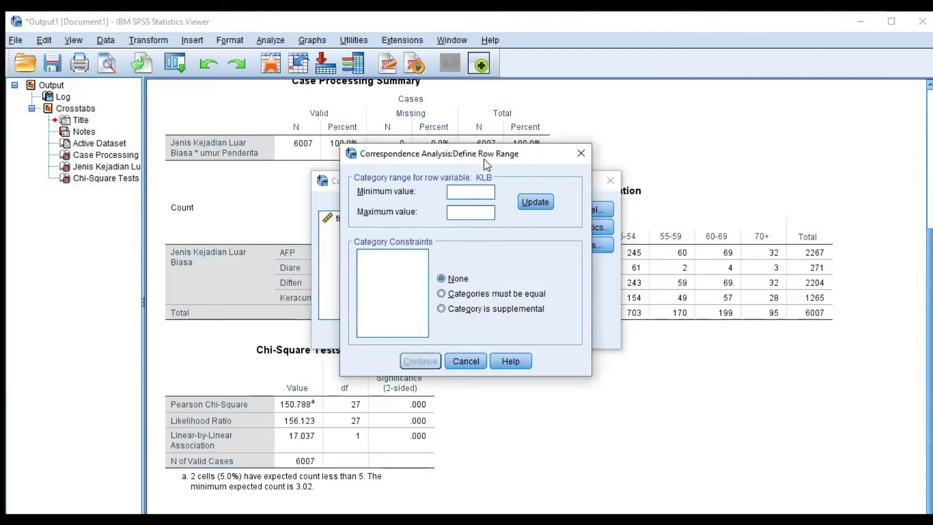
text(1)
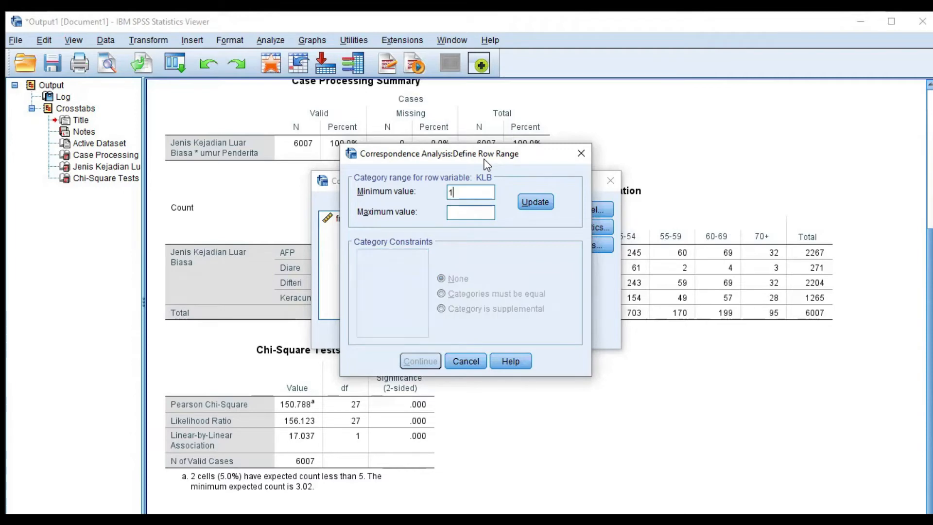
click(463, 209)
text(4)
click(542, 203)
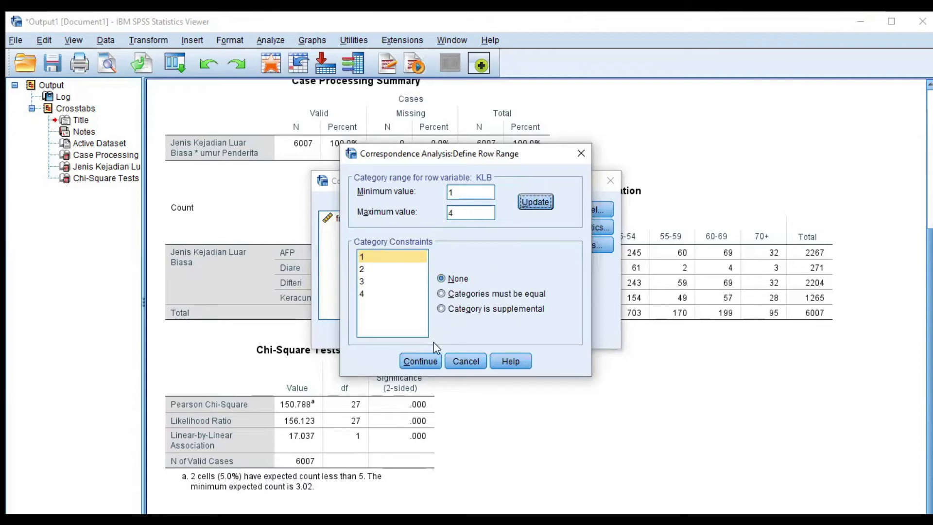
click(420, 361)
- Define the category range of the column variable umurPenderita as minimum 1 and maximum 10
click(490, 283)
text(1)
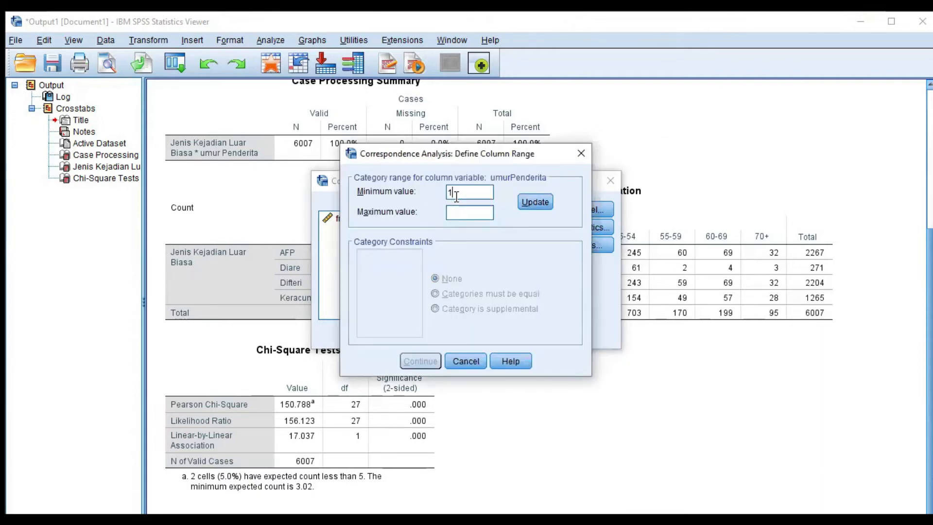
click(466, 209)
text(10)
click(536, 203)
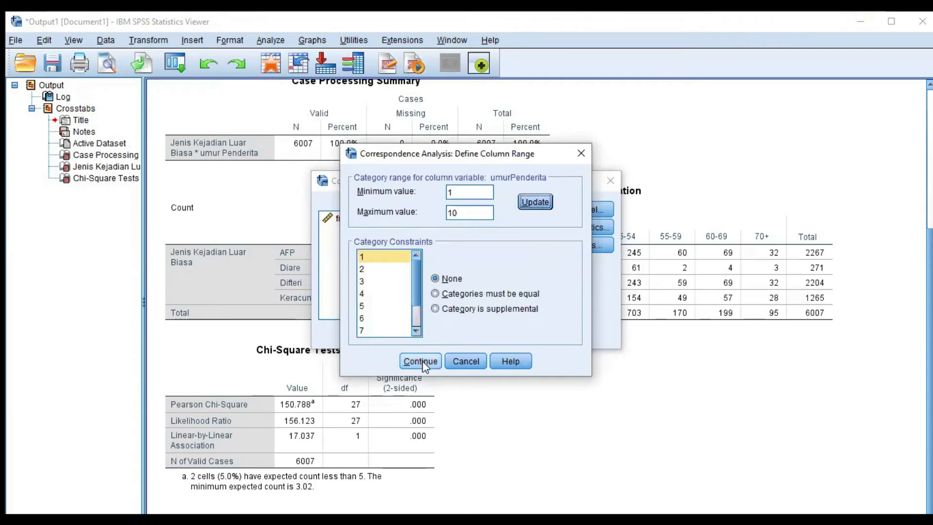
click(421, 361)
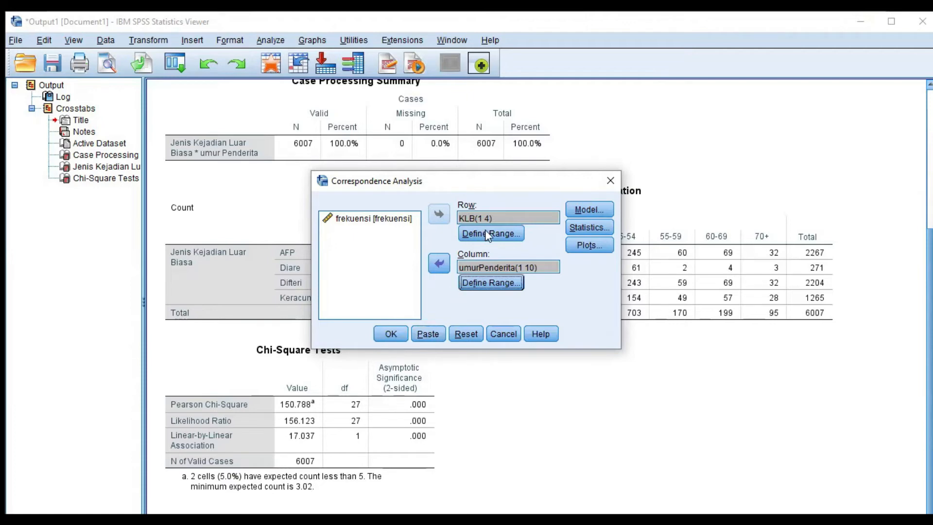
- Accept the correspondence model with 2 dimensions, chi square distance, row and column means removed, and symmetrical normalization
click(592, 211)
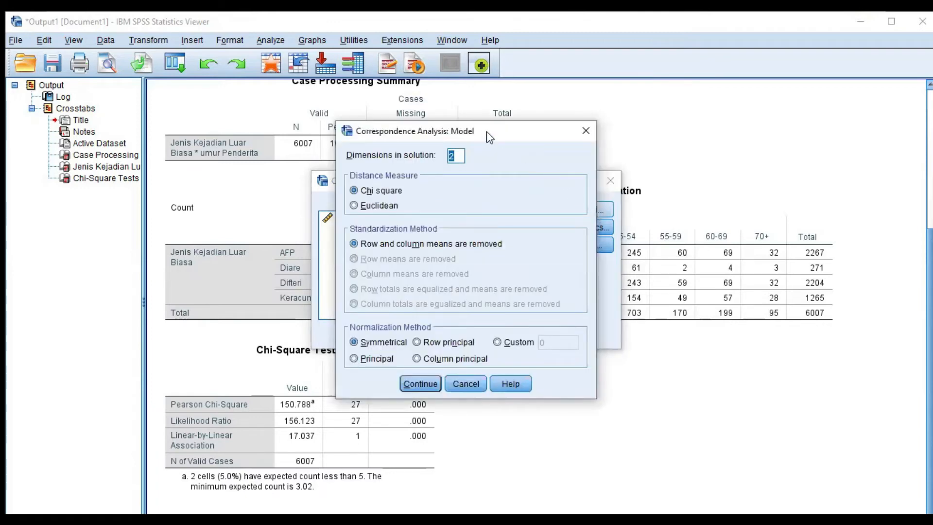
drag(487, 132, 432, 152)
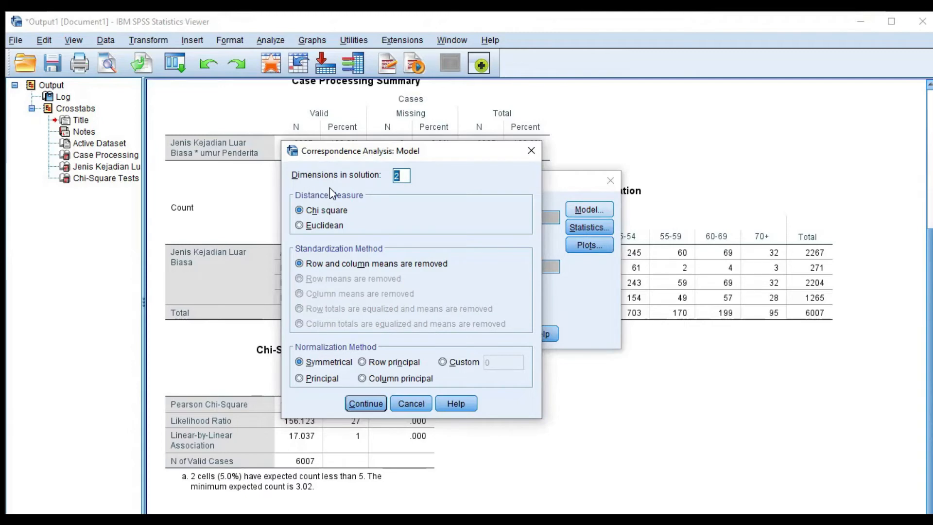
click(397, 175)
click(365, 407)
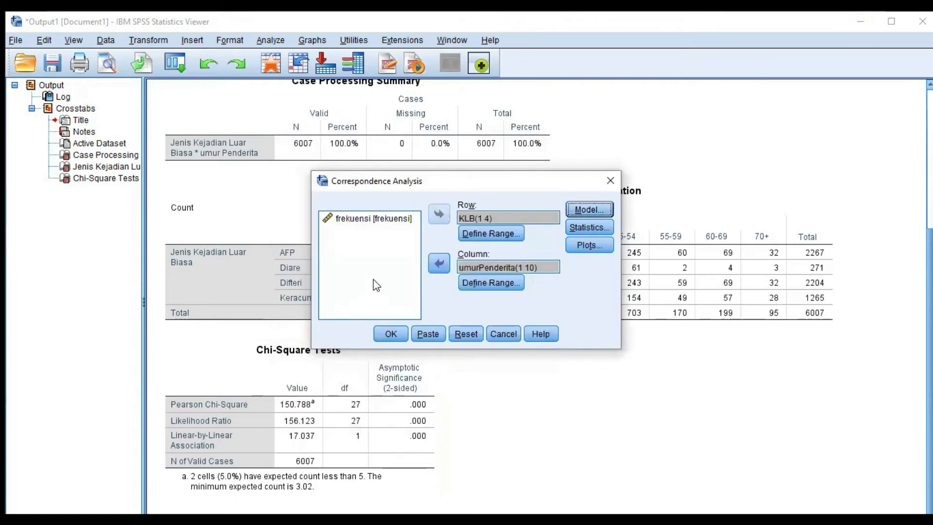
- Add row profiles, column profiles, and confidence statistics for row points and column points to the correspondence analysis statistics
click(588, 229)
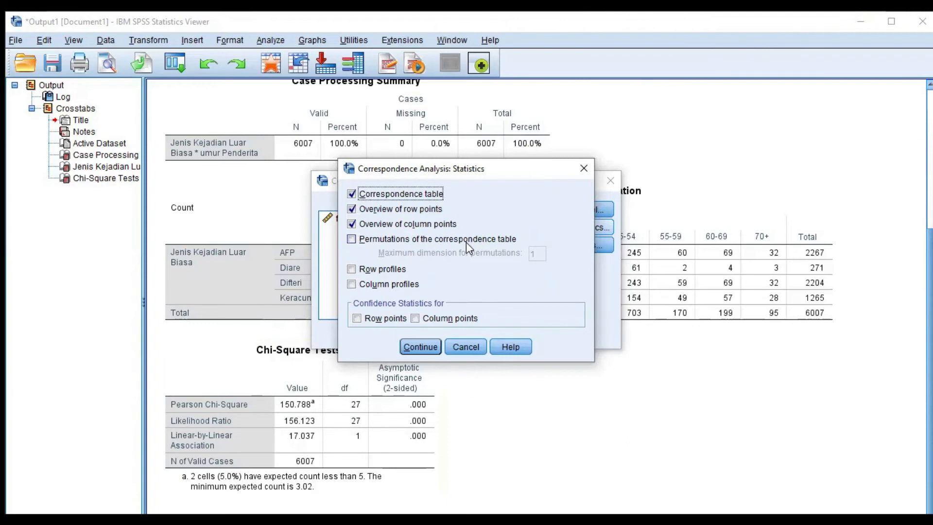
click(359, 273)
click(352, 285)
click(359, 319)
click(414, 319)
click(357, 319)
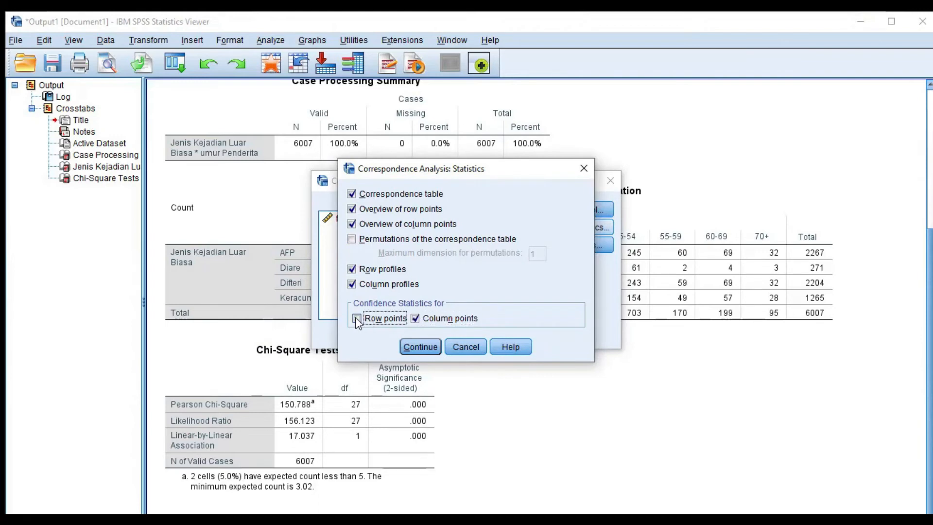
click(421, 347)
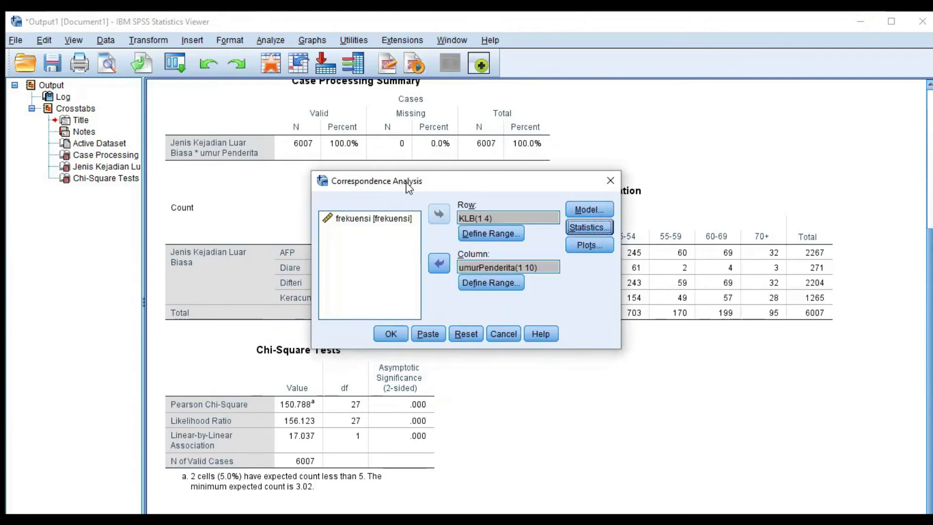
- Accept the biplot with an ID label width of 20 and all dimensions displayed, and run the correspondence analysis
click(589, 246)
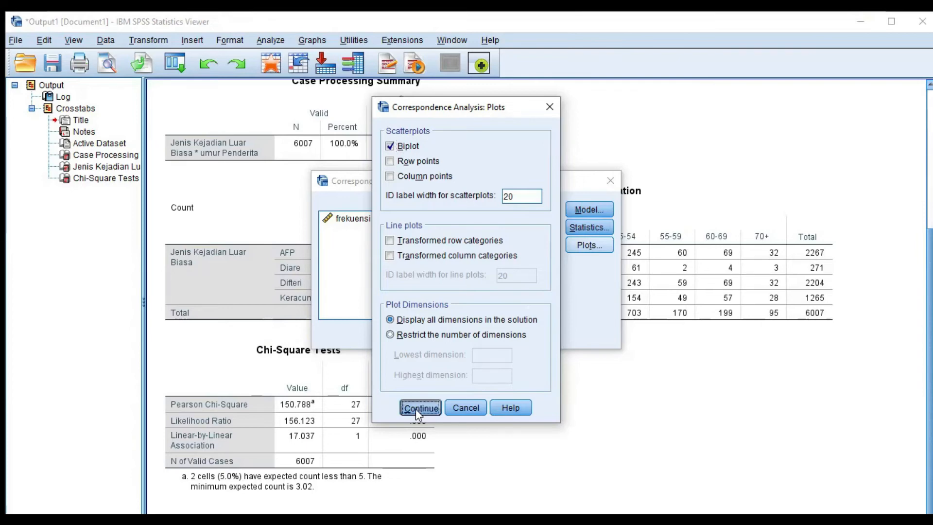
click(419, 407)
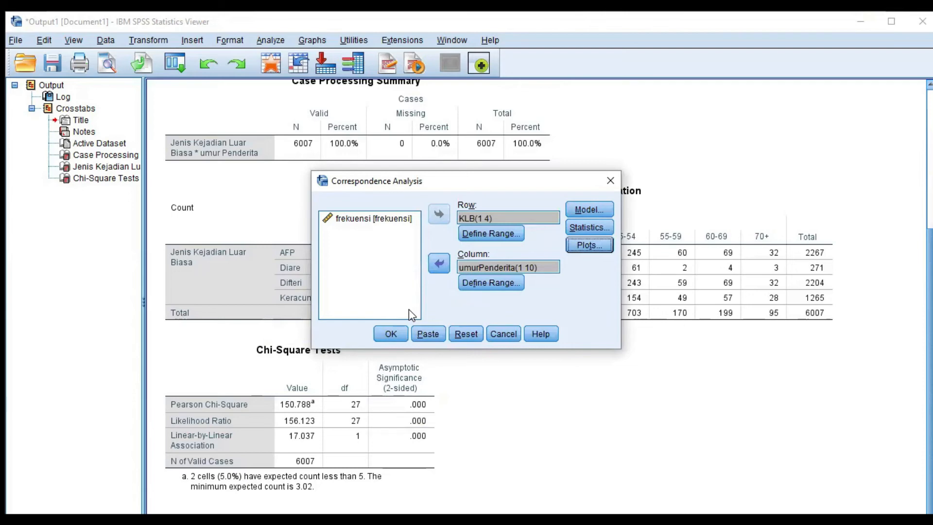
click(402, 334)
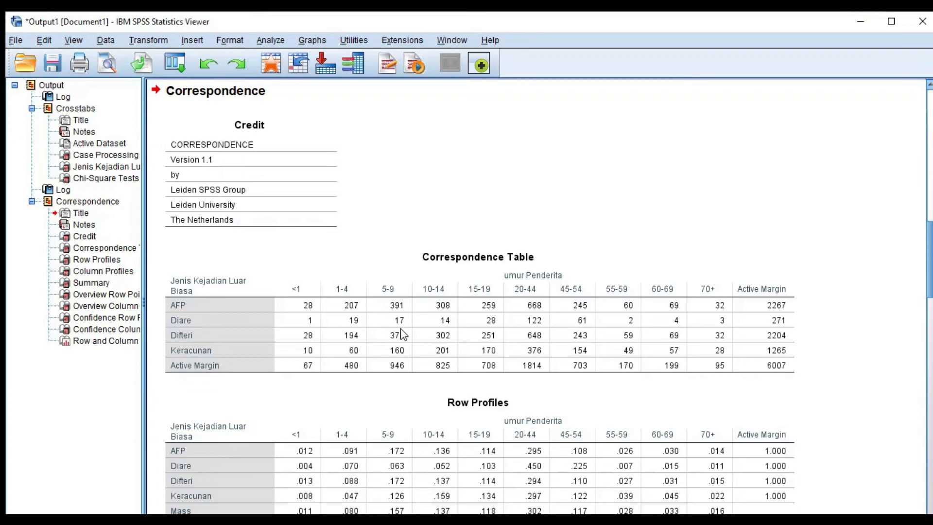
- Examine the correspondence table, the Summary table's inertia and chi-square values, and the Row and Column Points biplot
click(401, 328)
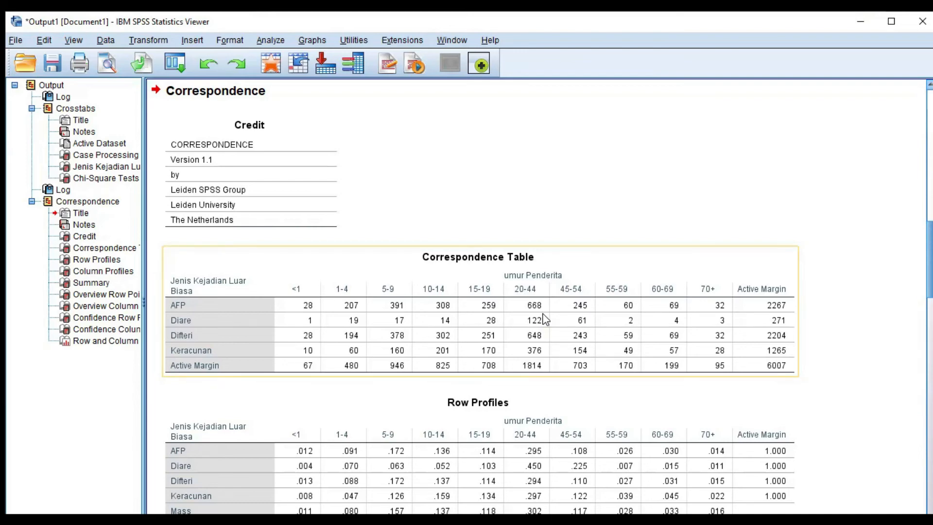
scroll(544, 318, down, 12)
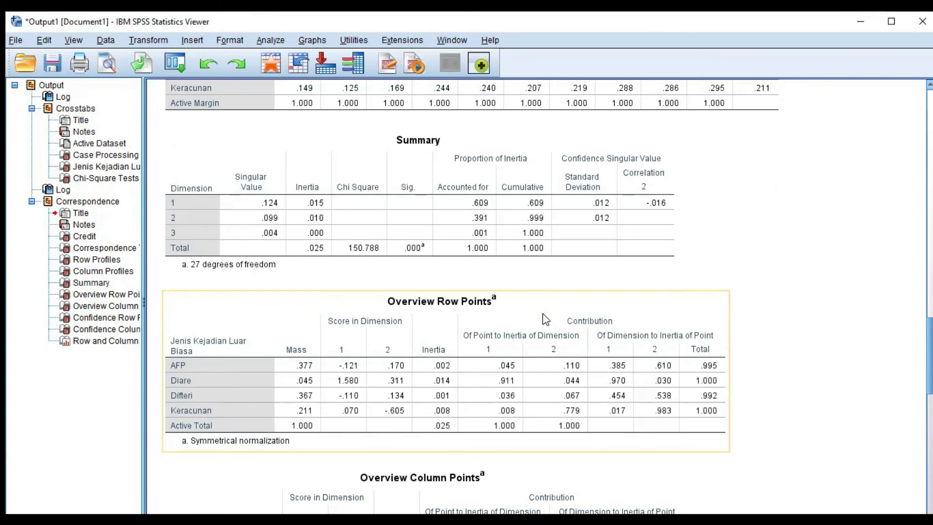
click(573, 262)
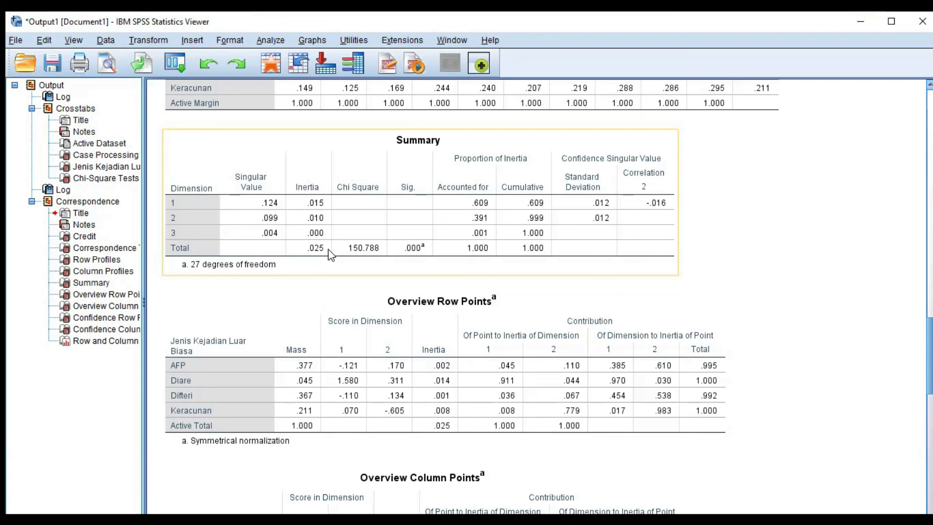
scroll(328, 248, down, 15)
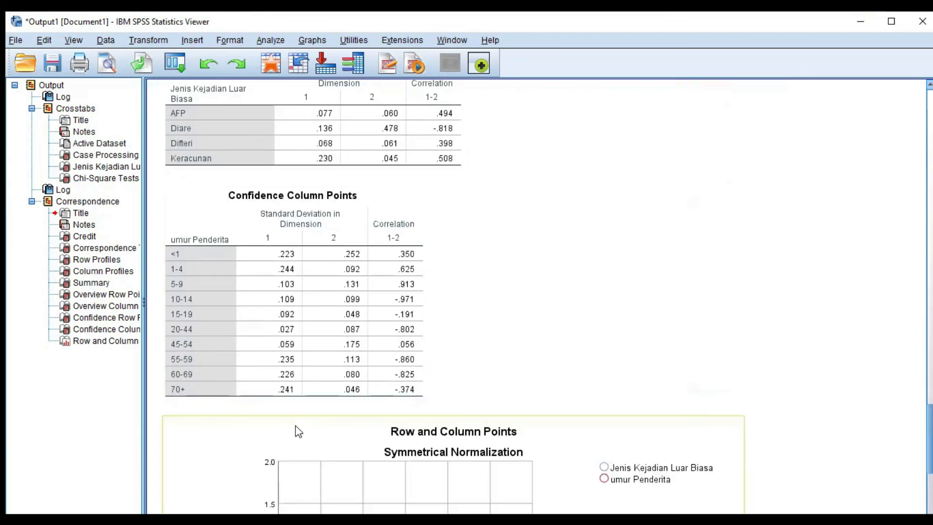
scroll(412, 434, down, 5)
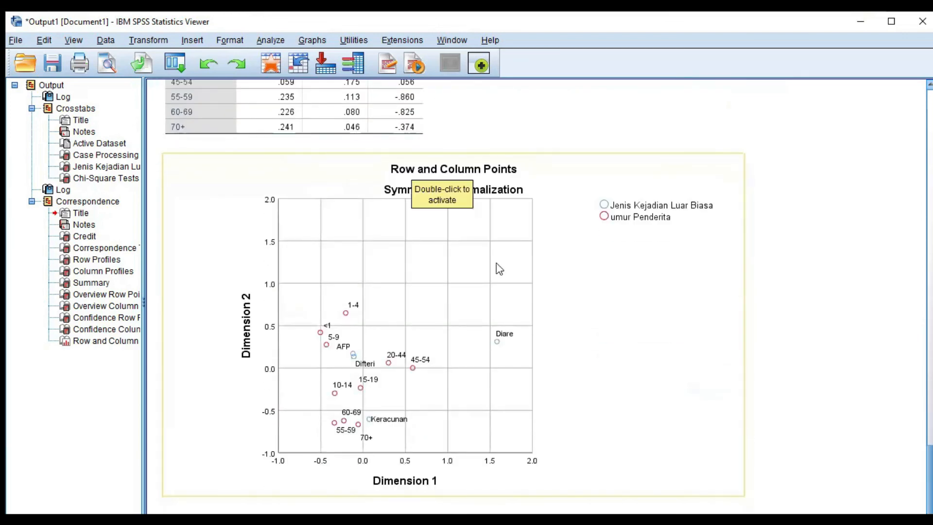